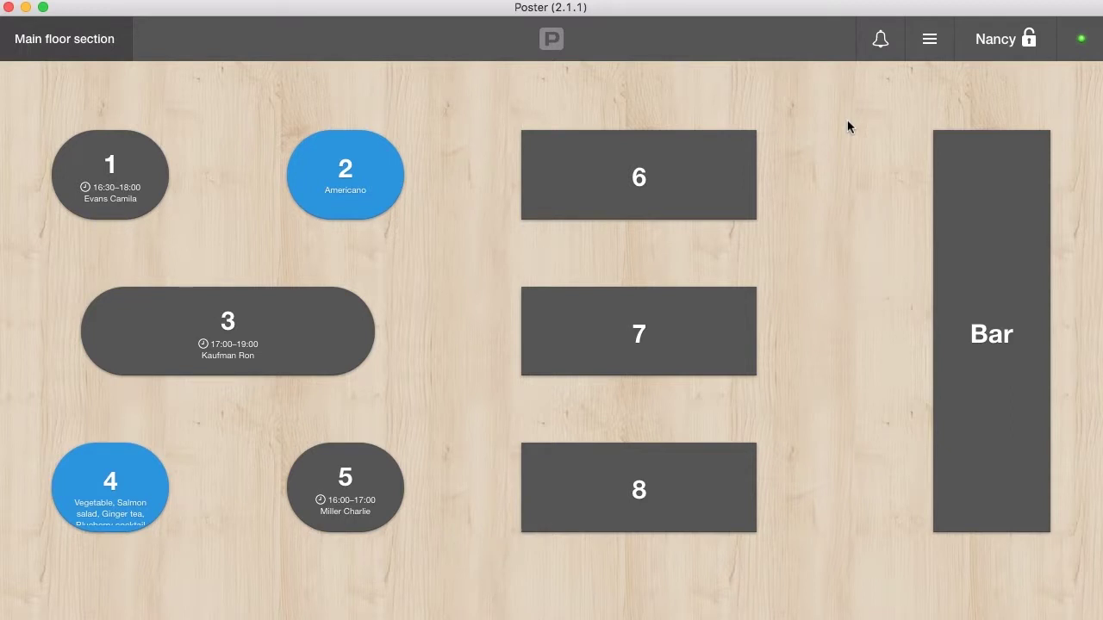
Step: Start a new reservation for July 7 at 16:00, four guests, lasting 1 h 30 min
{"action": "left_click", "coordinate": [929, 40]}
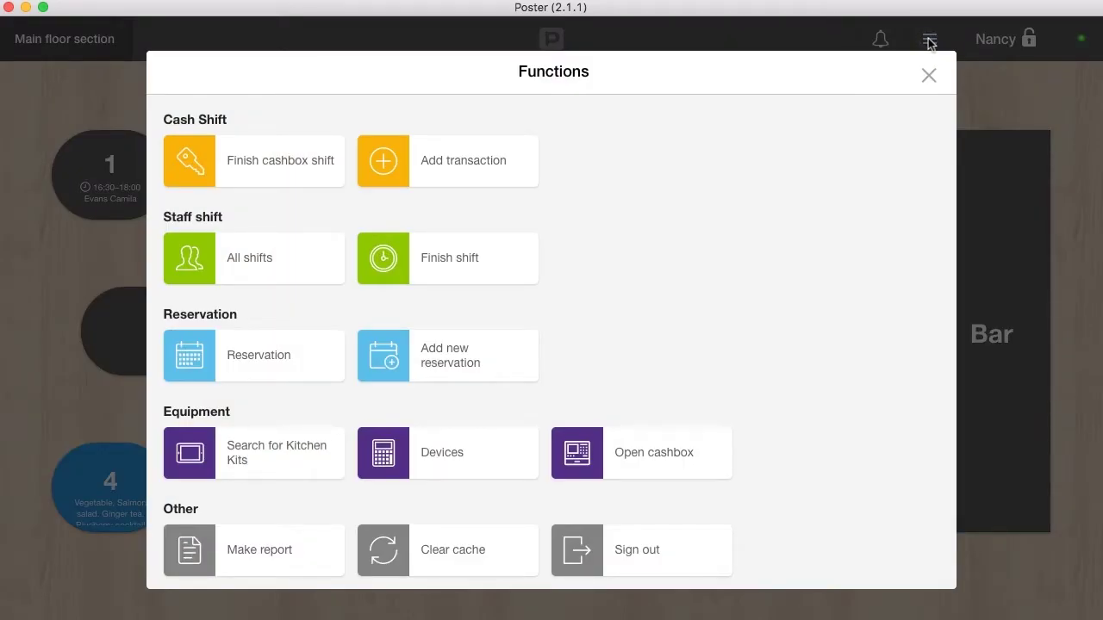
{"action": "left_click", "coordinate": [502, 362]}
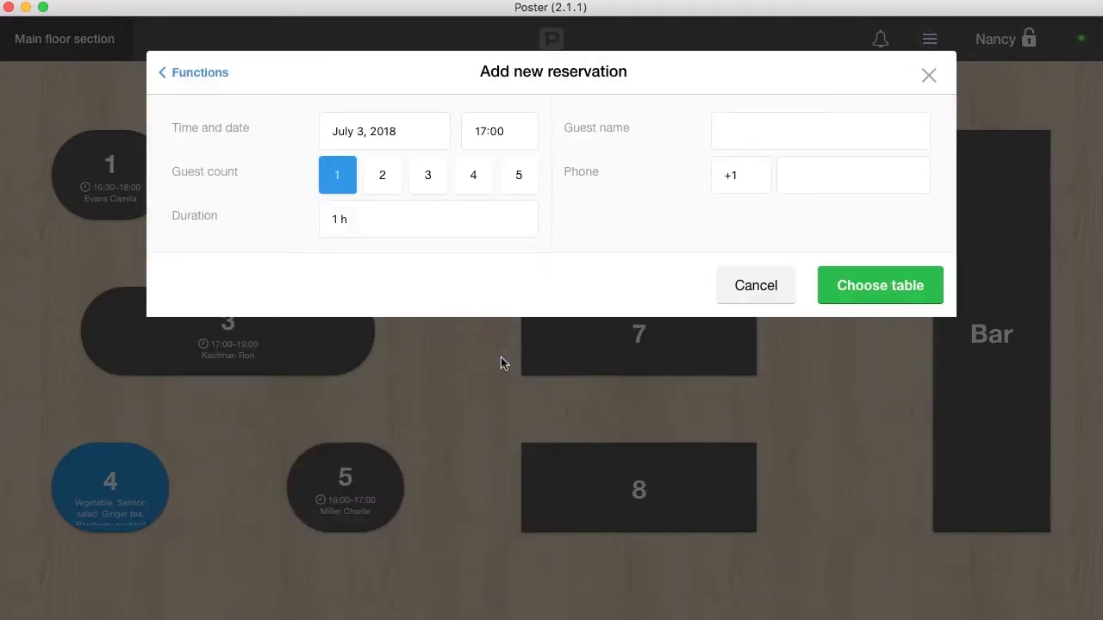
{"action": "left_click", "coordinate": [411, 131]}
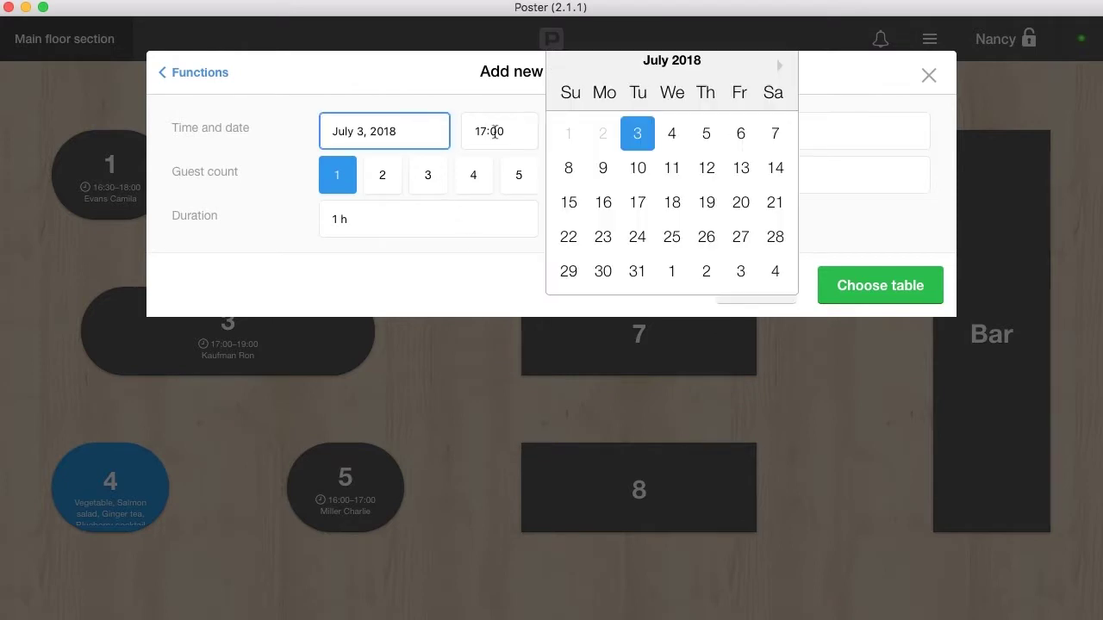
{"action": "left_click", "coordinate": [775, 134]}
{"action": "left_click", "coordinate": [488, 130]}
{"action": "type", "text": "16:0"}
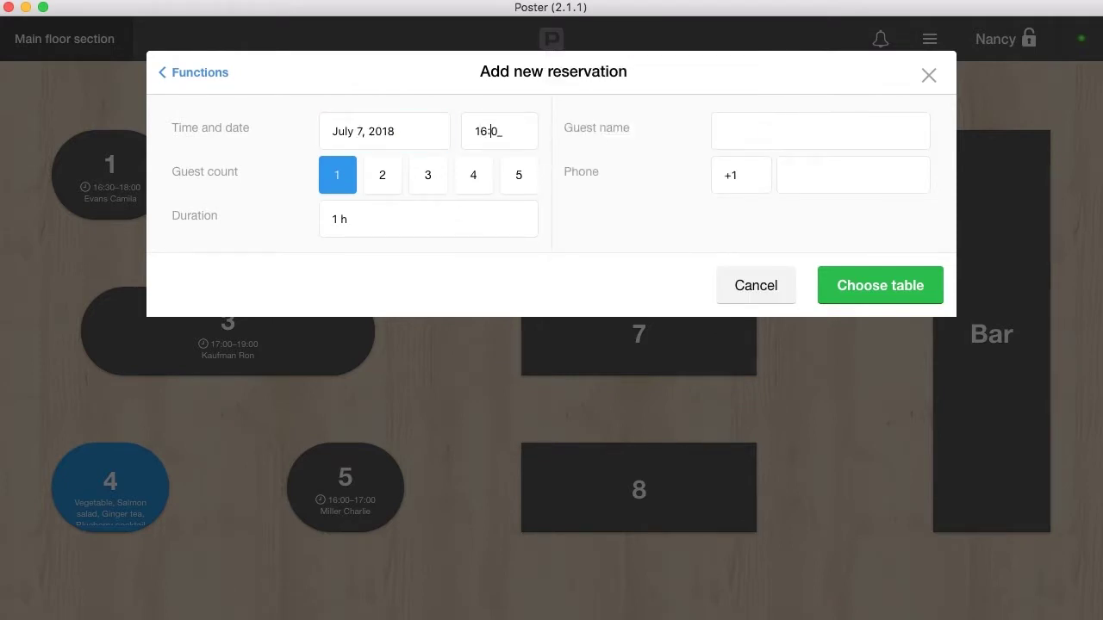
{"action": "type", "text": "0"}
{"action": "left_click", "coordinate": [473, 175]}
{"action": "left_click", "coordinate": [450, 218]}
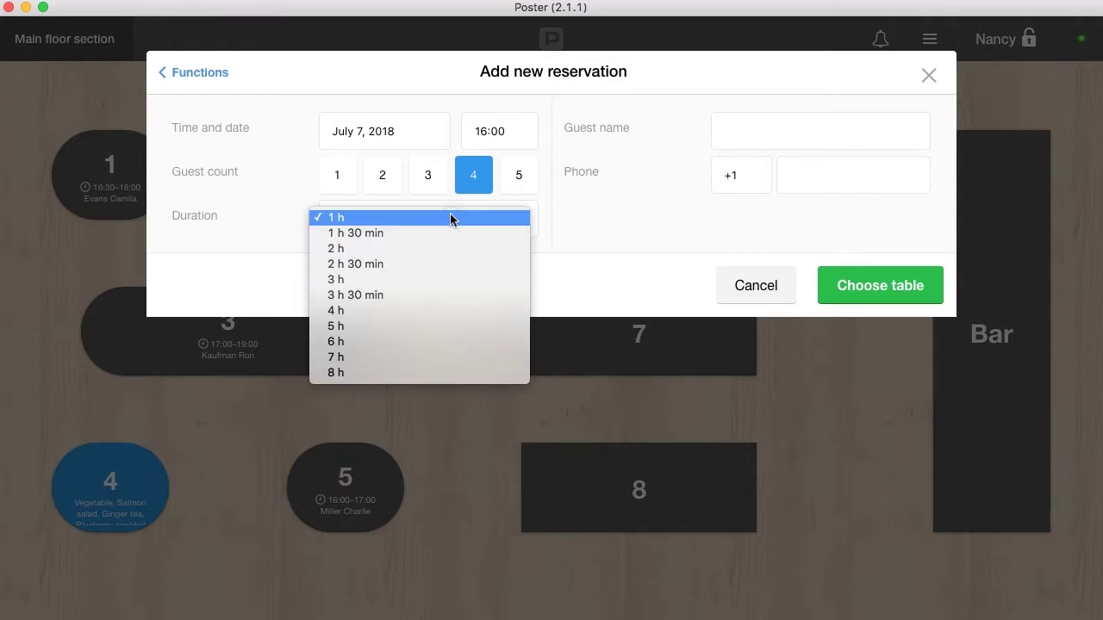
{"action": "left_click", "coordinate": [444, 233]}
Step: Enter the guest's name and phone number and put them in Favorite Guests
{"action": "left_click", "coordinate": [731, 135]}
{"action": "type", "text": "Ab"}
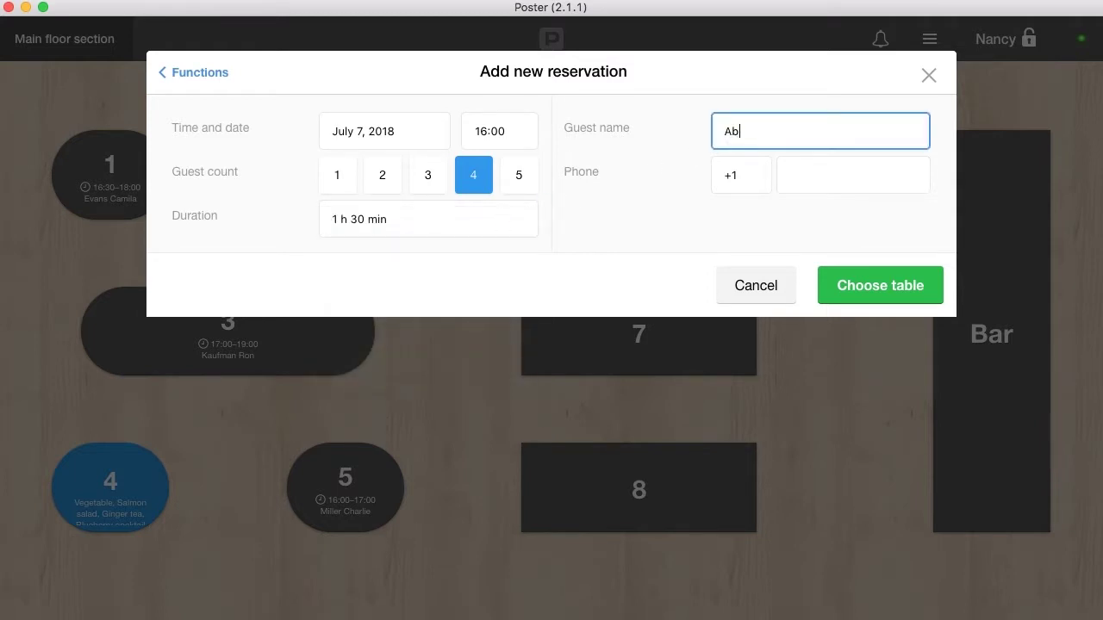
{"action": "type", "text": "igail"}
{"action": "left_click", "coordinate": [795, 175]}
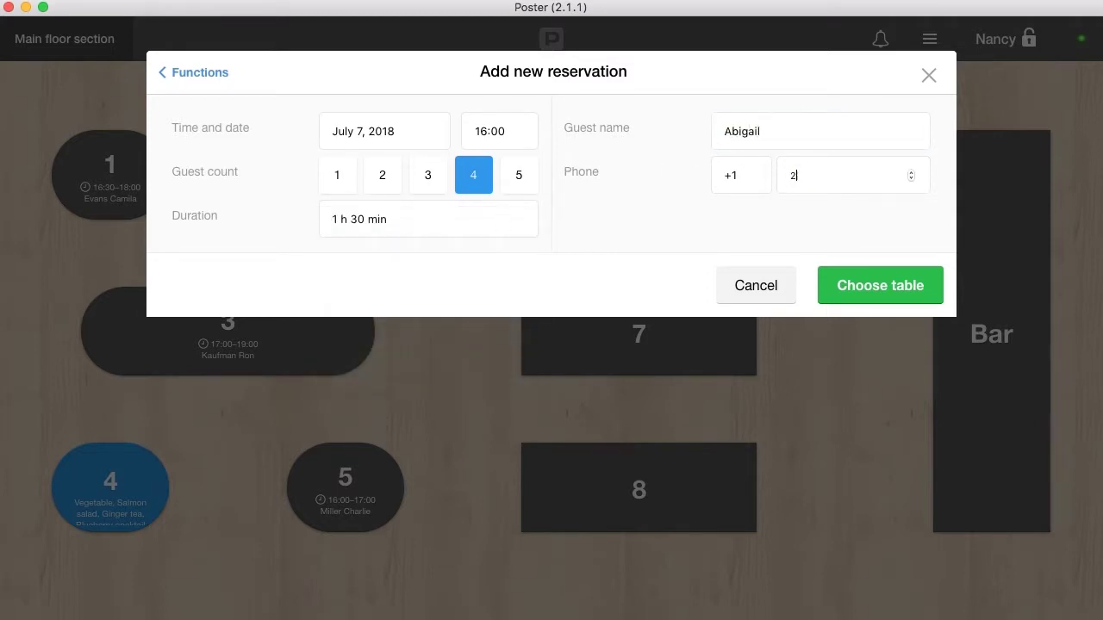
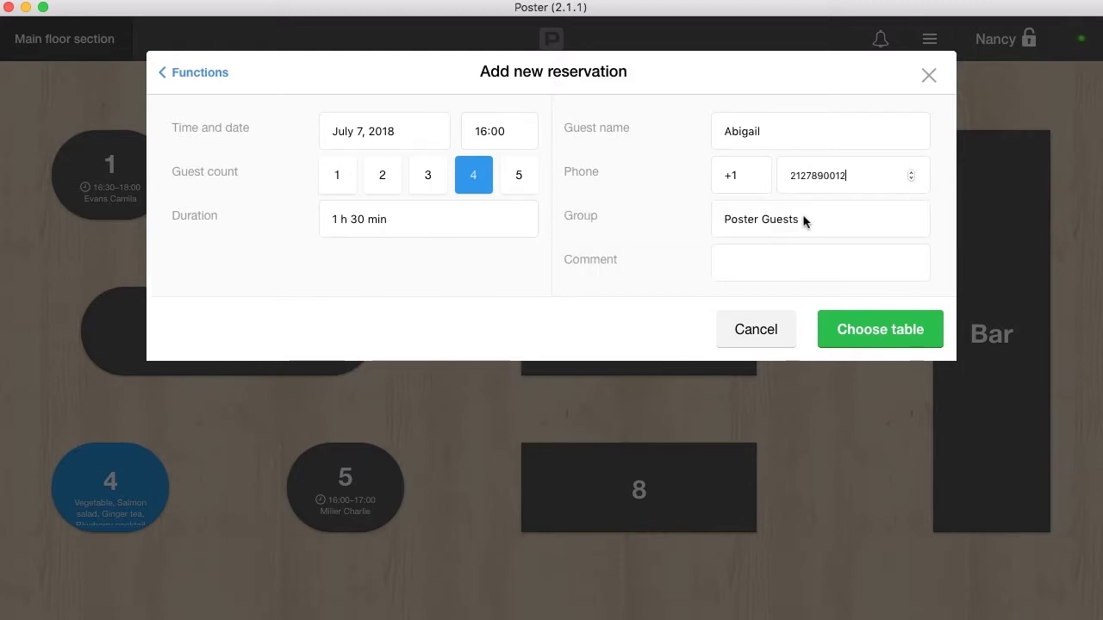
{"action": "left_click", "coordinate": [803, 222]}
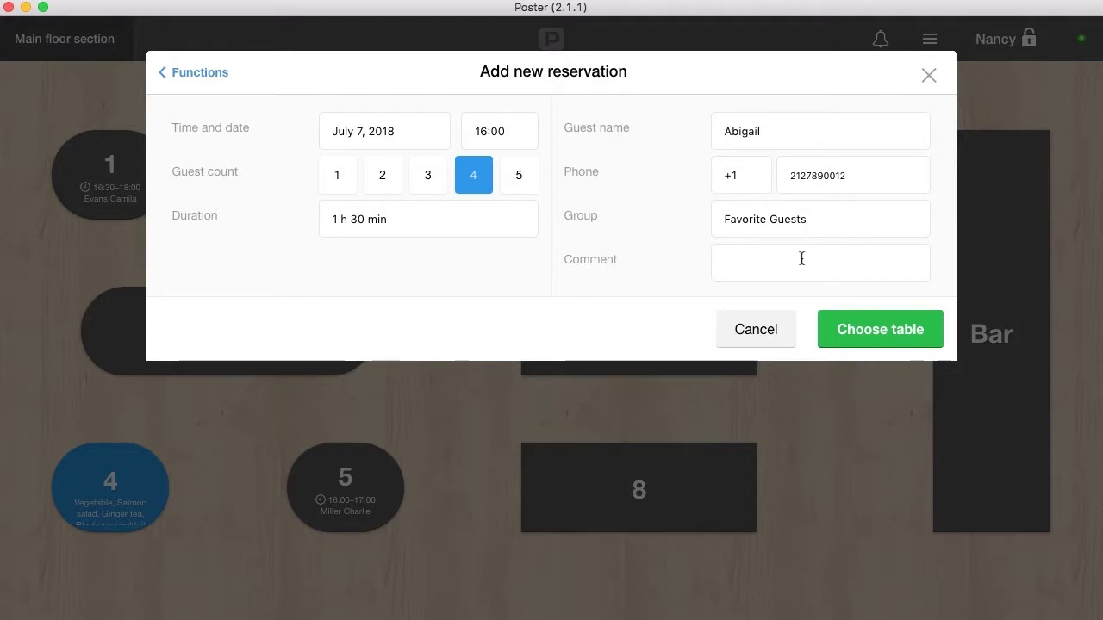
Step: Add the comment 'Birthday, need a highchair' and assign the booking to table 6
{"action": "left_click", "coordinate": [799, 262]}
{"action": "type", "text": "Birthday, "}
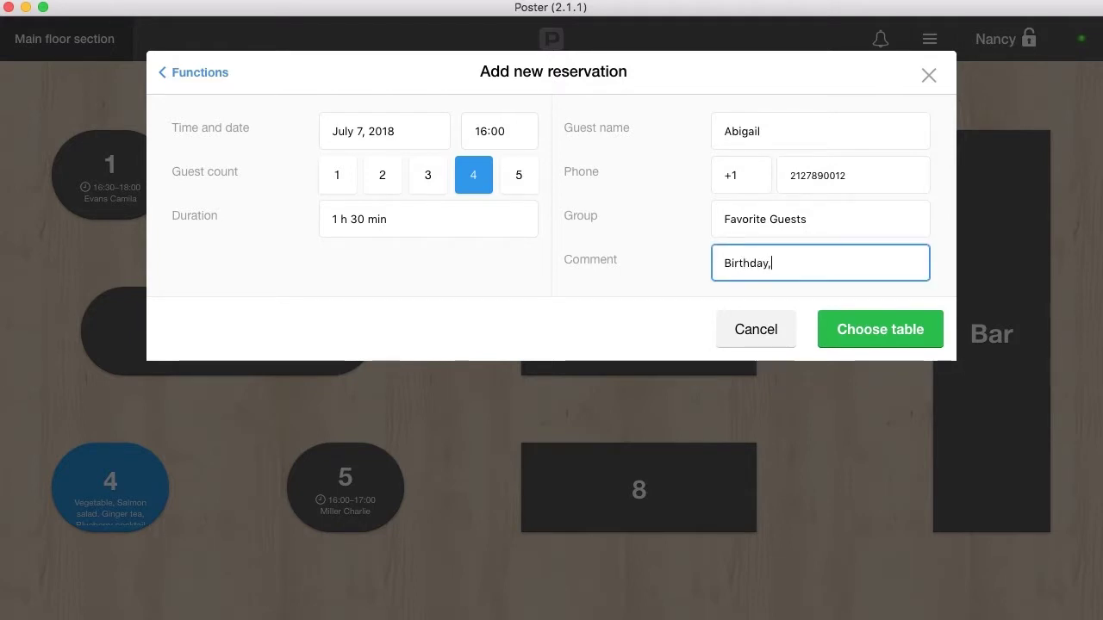
{"action": "type", "text": "need a hig"}
{"action": "type", "text": "hchair"}
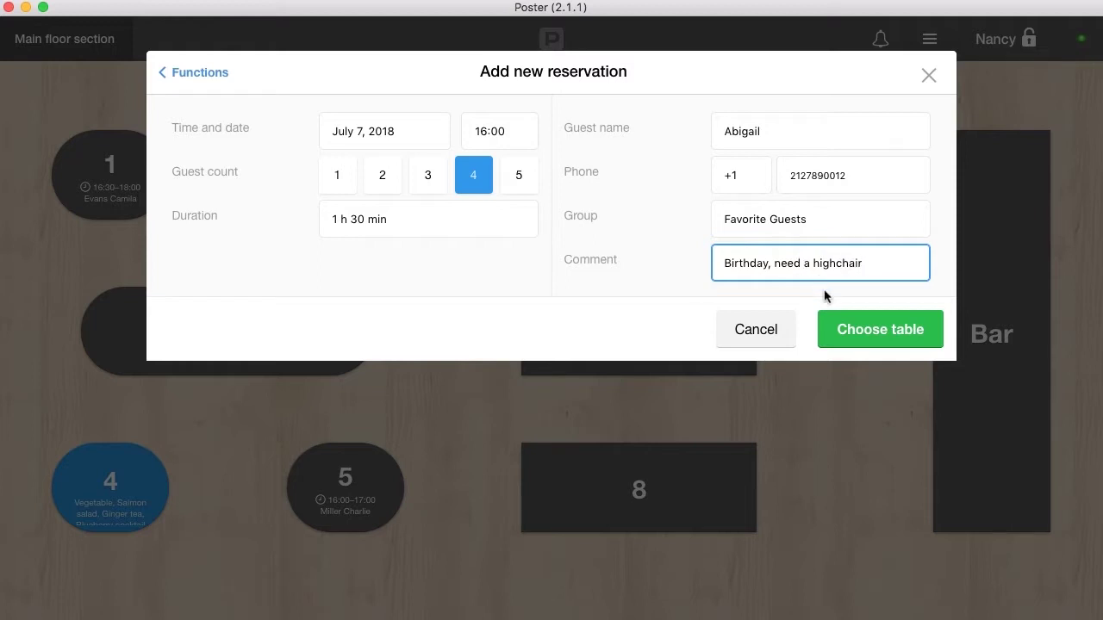
{"action": "left_click", "coordinate": [856, 334]}
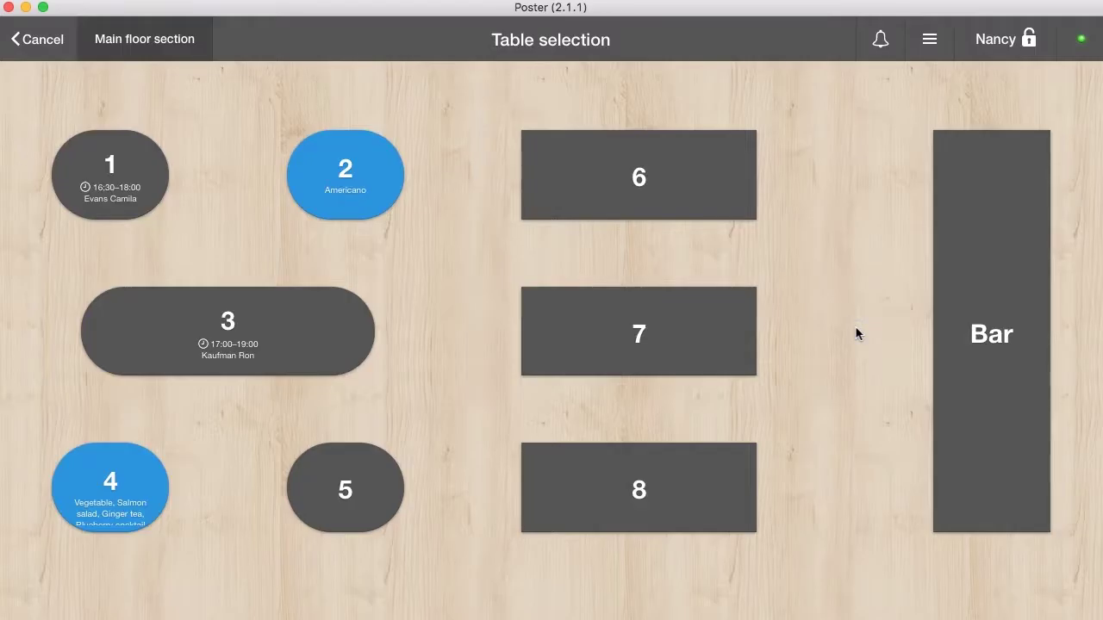
{"action": "left_click", "coordinate": [708, 189]}
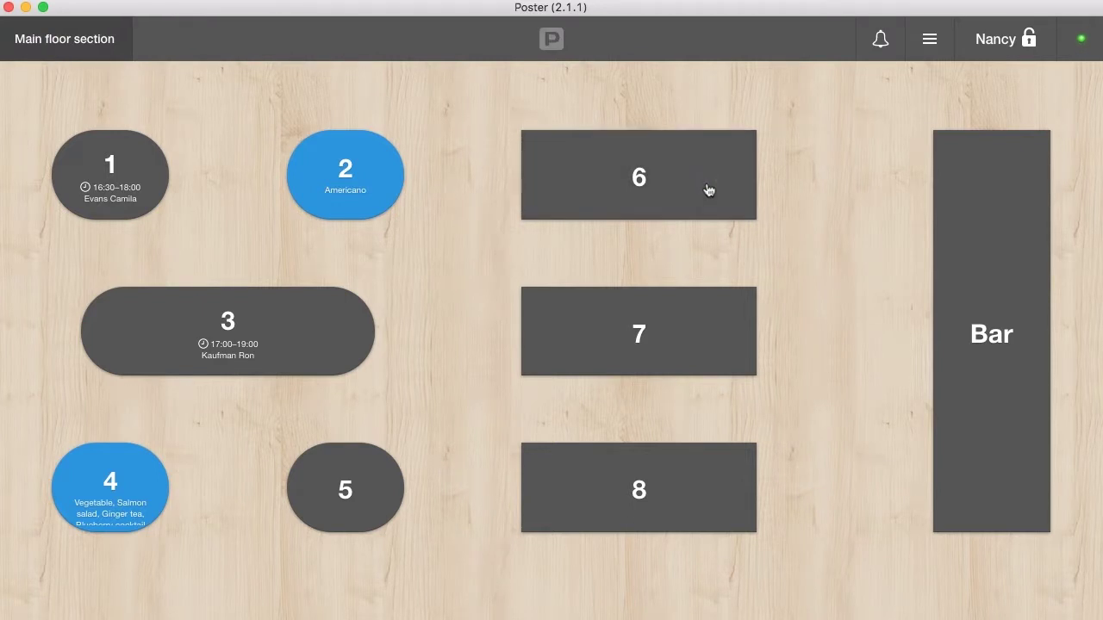
Step: Start a table 1 reservation for July 6 at 19:00, two guests, lasting 2 h
{"action": "left_click", "coordinate": [133, 190]}
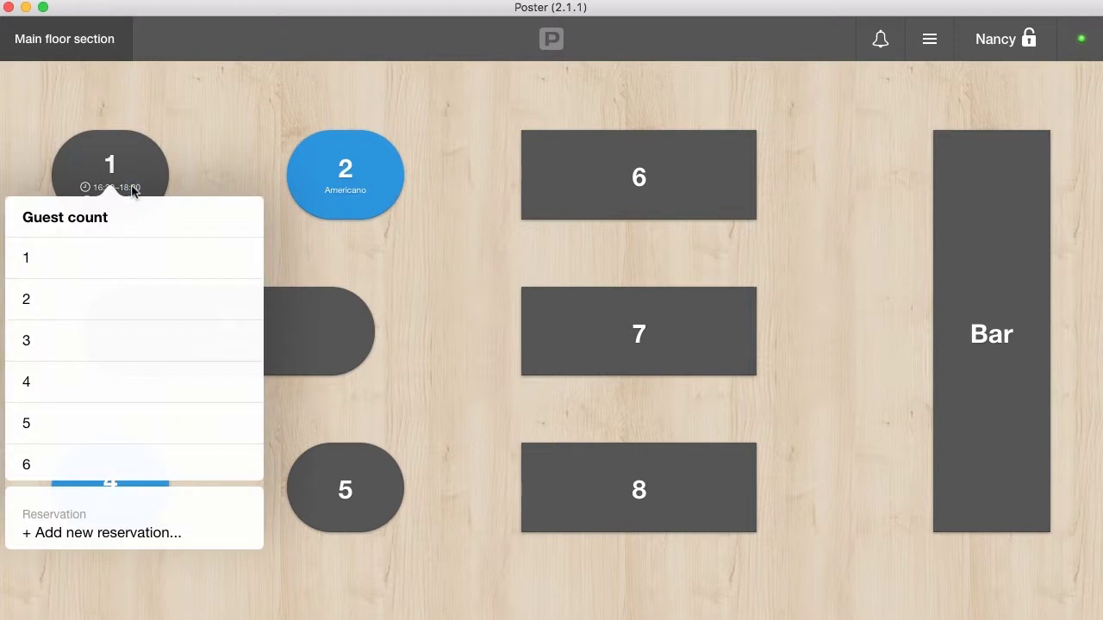
{"action": "left_click", "coordinate": [101, 535]}
{"action": "left_click", "coordinate": [433, 131]}
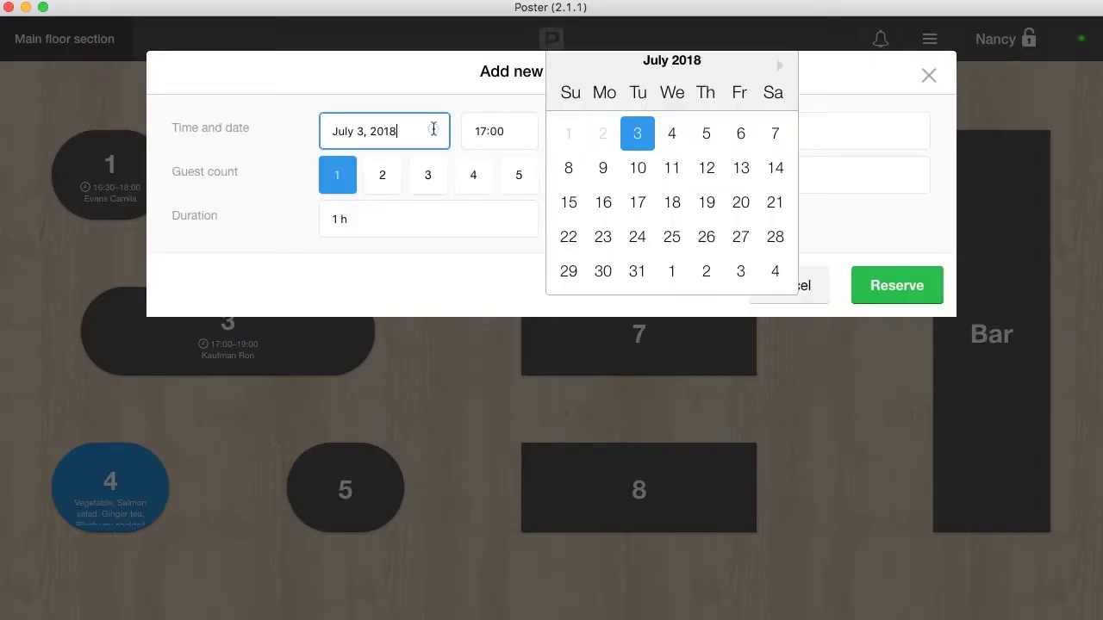
{"action": "left_click", "coordinate": [738, 135]}
{"action": "left_click", "coordinate": [485, 131]}
{"action": "type", "text": "19:0"}
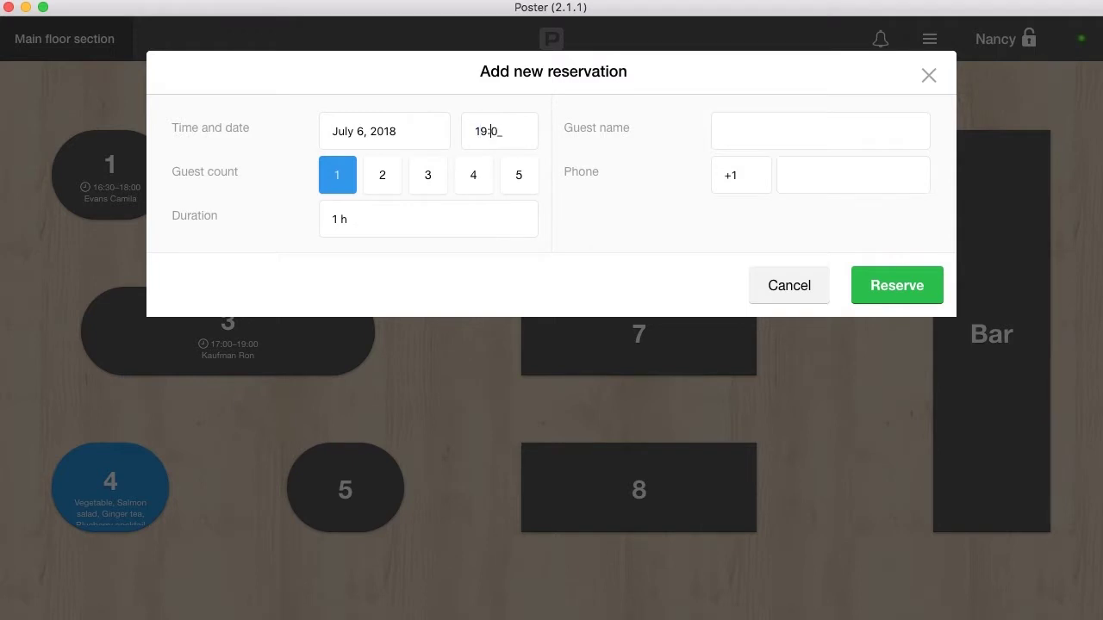
{"action": "type", "text": "0"}
{"action": "left_click", "coordinate": [389, 181]}
{"action": "left_click", "coordinate": [388, 226]}
{"action": "left_click", "coordinate": [381, 248]}
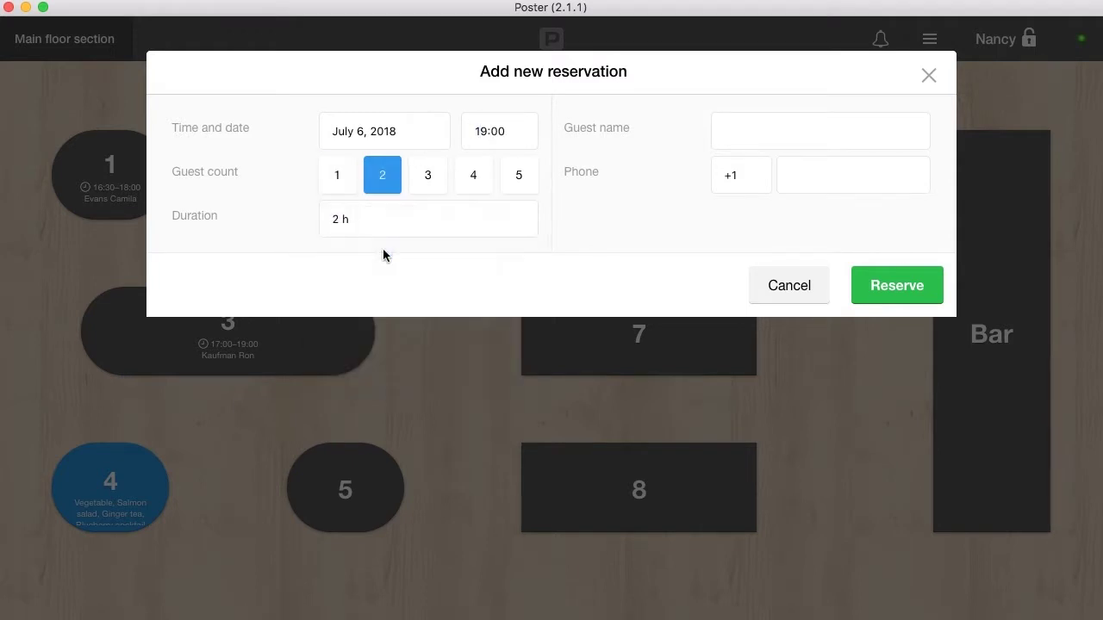
Step: Enter the guest's name and phone, choose New Guests, comment 'Vase for Flowers', and save
{"action": "left_click", "coordinate": [719, 131]}
{"action": "type", "text": "Cristop"}
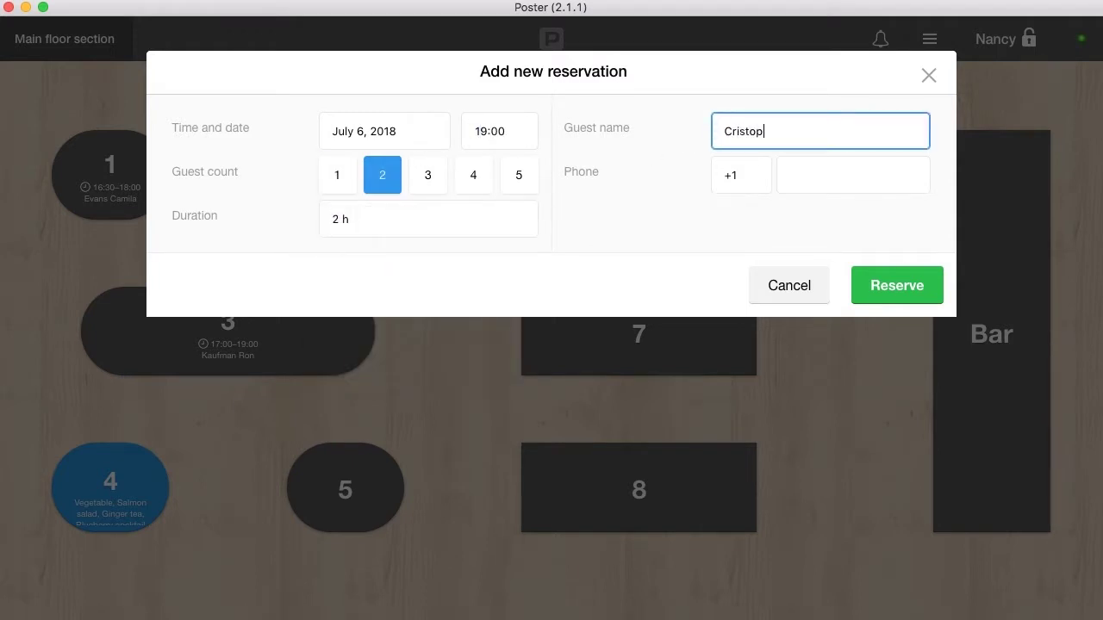
{"action": "type", "text": "her"}
{"action": "left_click", "coordinate": [818, 175]}
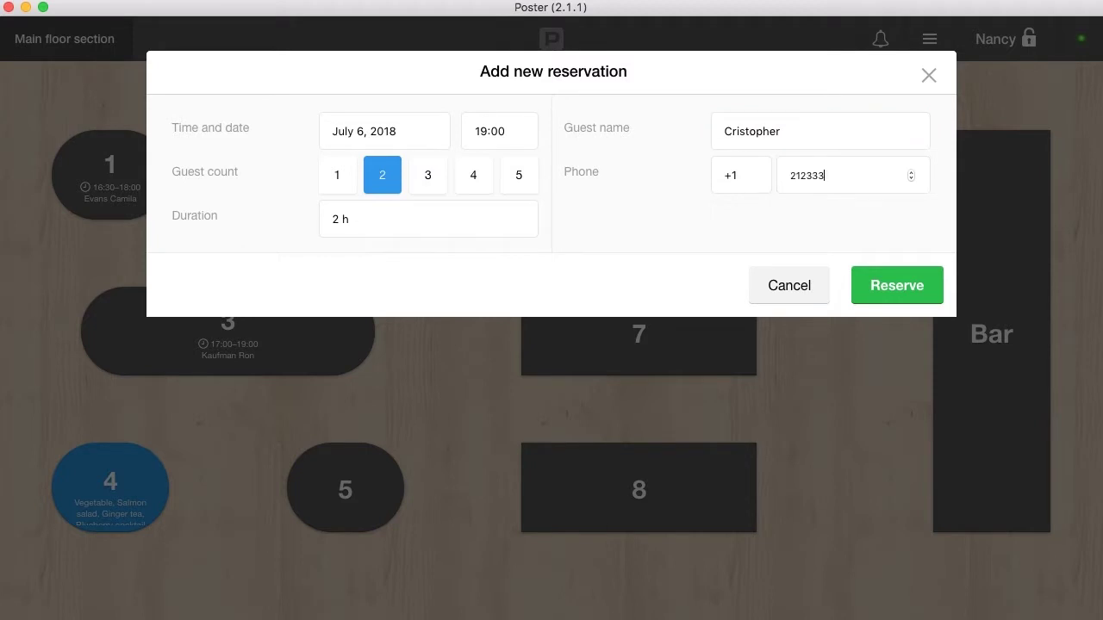
{"action": "left_click", "coordinate": [811, 219]}
{"action": "left_click", "coordinate": [818, 310]}
{"action": "left_click", "coordinate": [798, 261]}
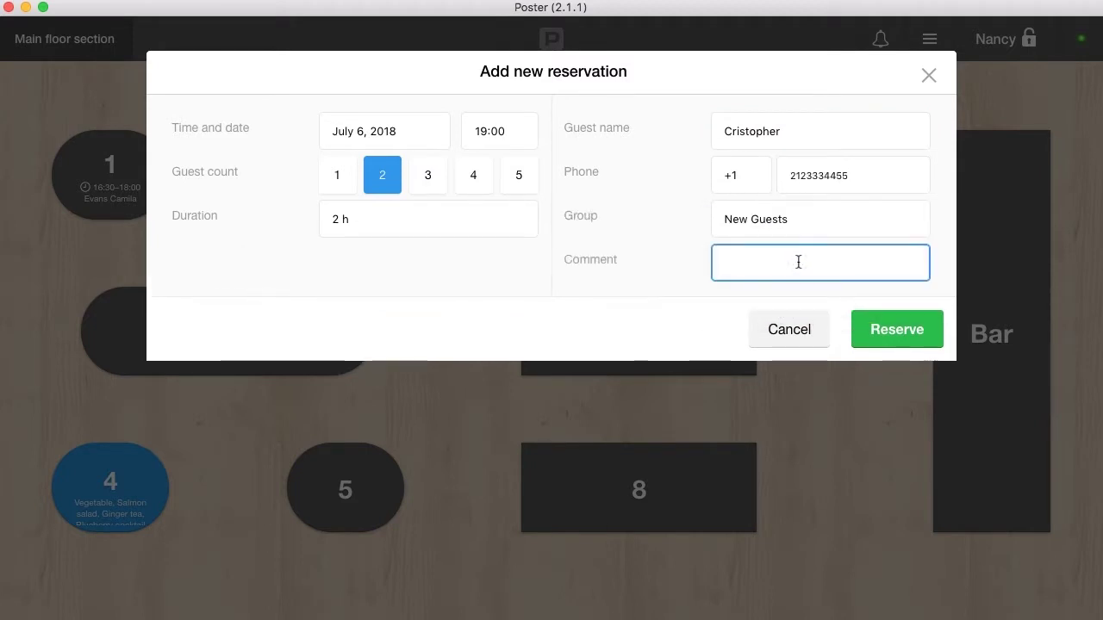
{"action": "type", "text": "Vase for Flower"}
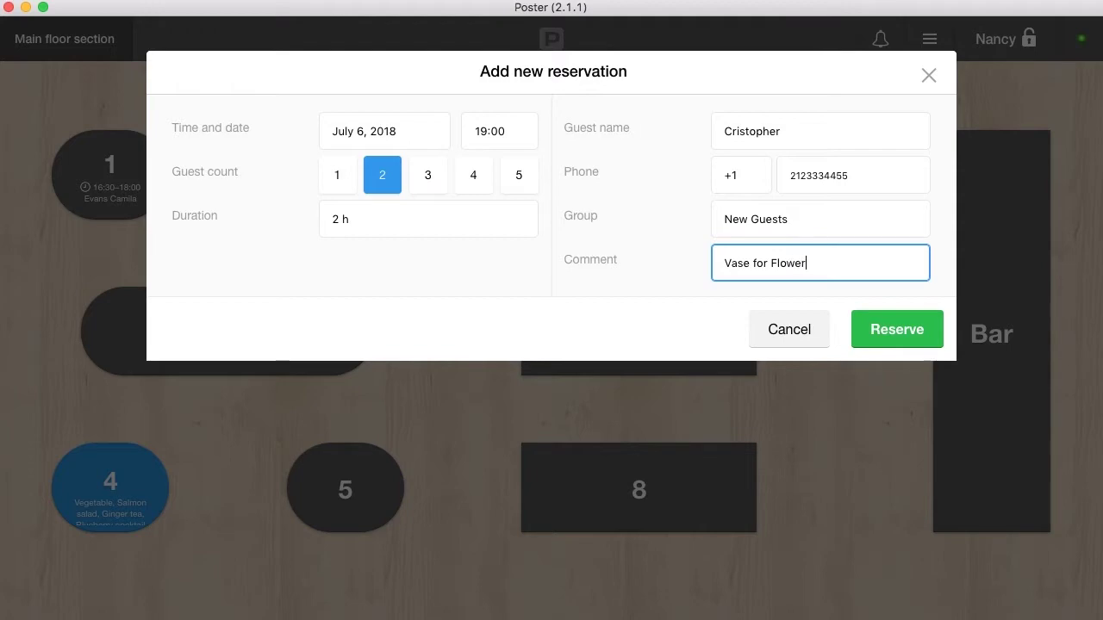
{"action": "type", "text": "s"}
{"action": "left_click", "coordinate": [879, 332]}
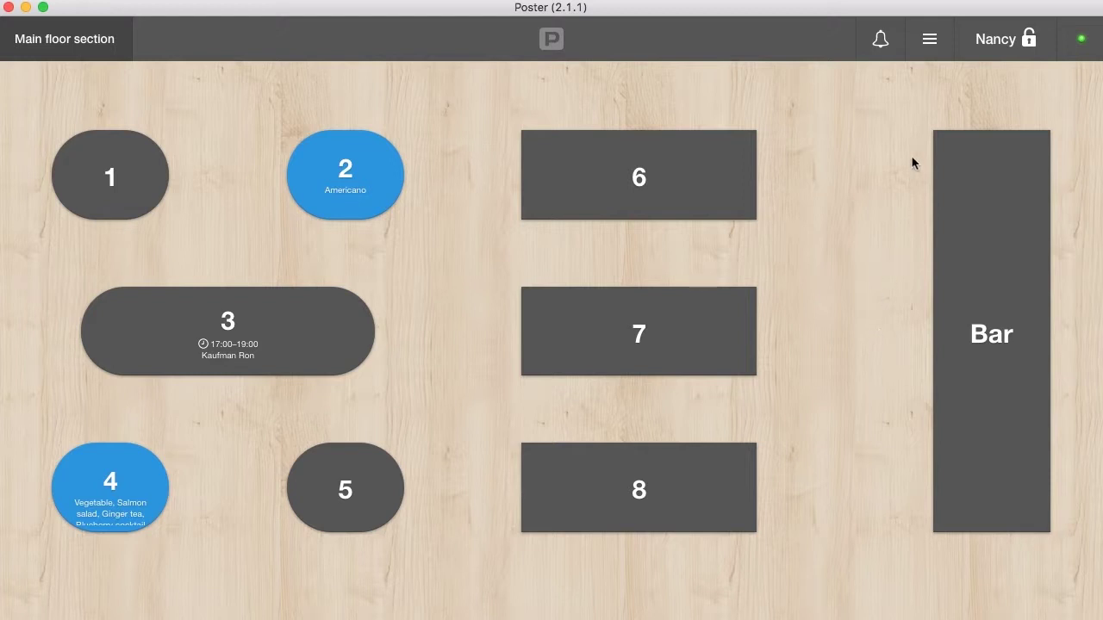
Step: Open the Reservation calendar, check the next day's bookings, then return to Today
{"action": "left_click", "coordinate": [930, 42]}
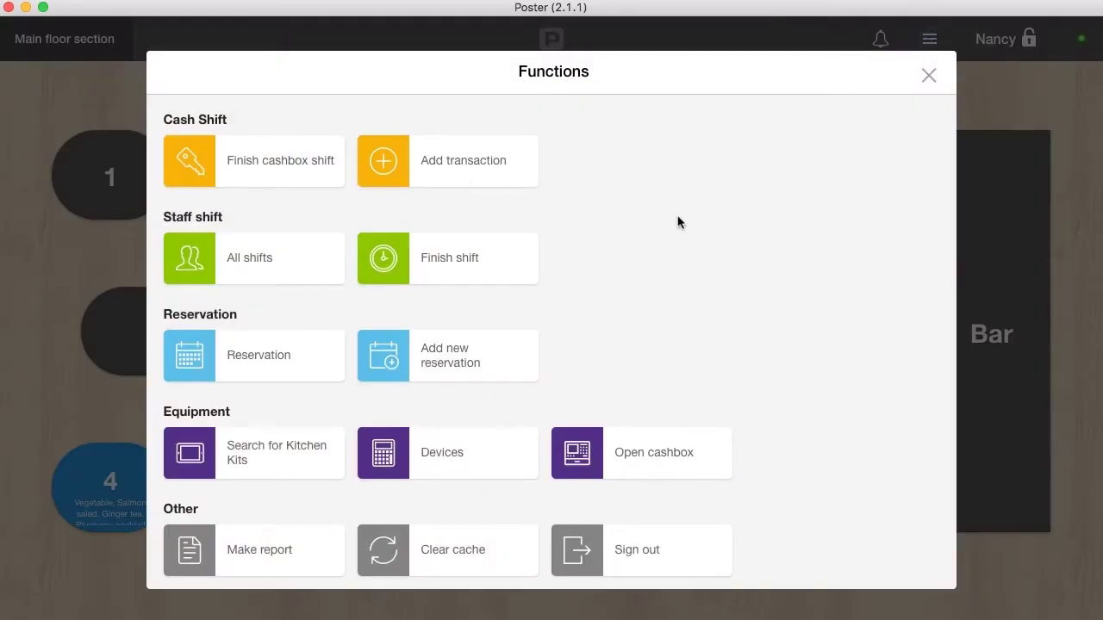
{"action": "left_click", "coordinate": [263, 366]}
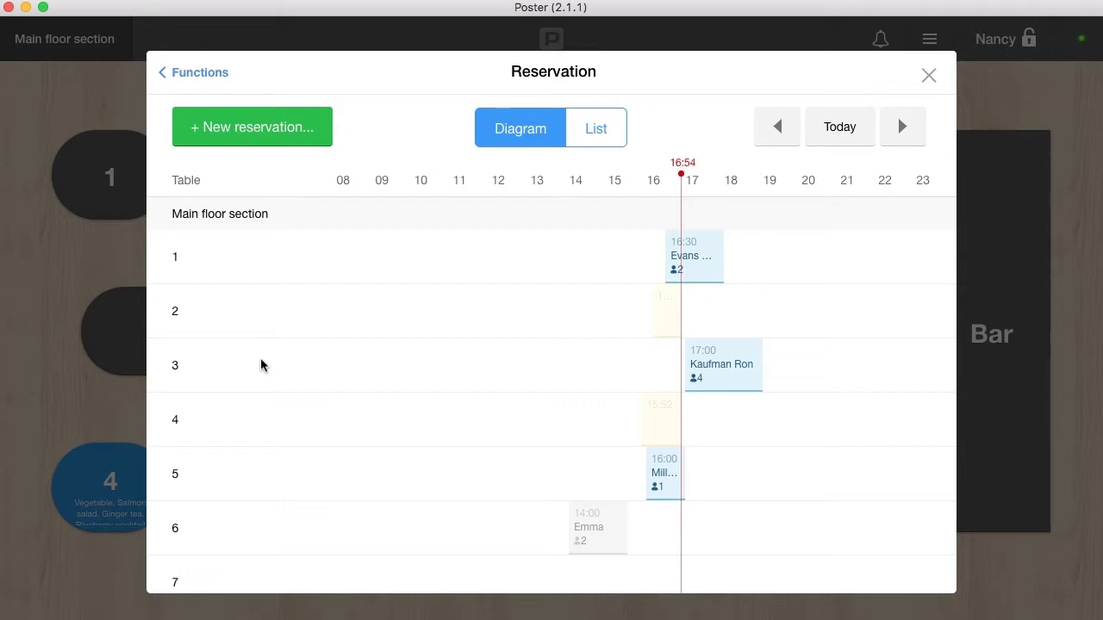
{"action": "left_click", "coordinate": [655, 421]}
{"action": "left_click", "coordinate": [904, 129]}
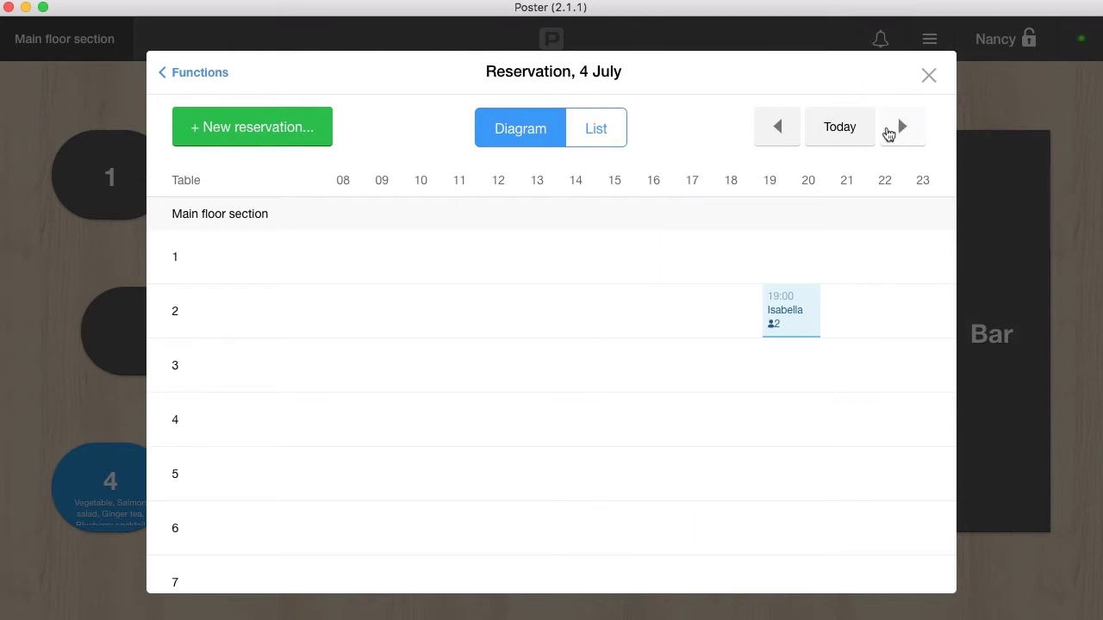
{"action": "left_click", "coordinate": [847, 131]}
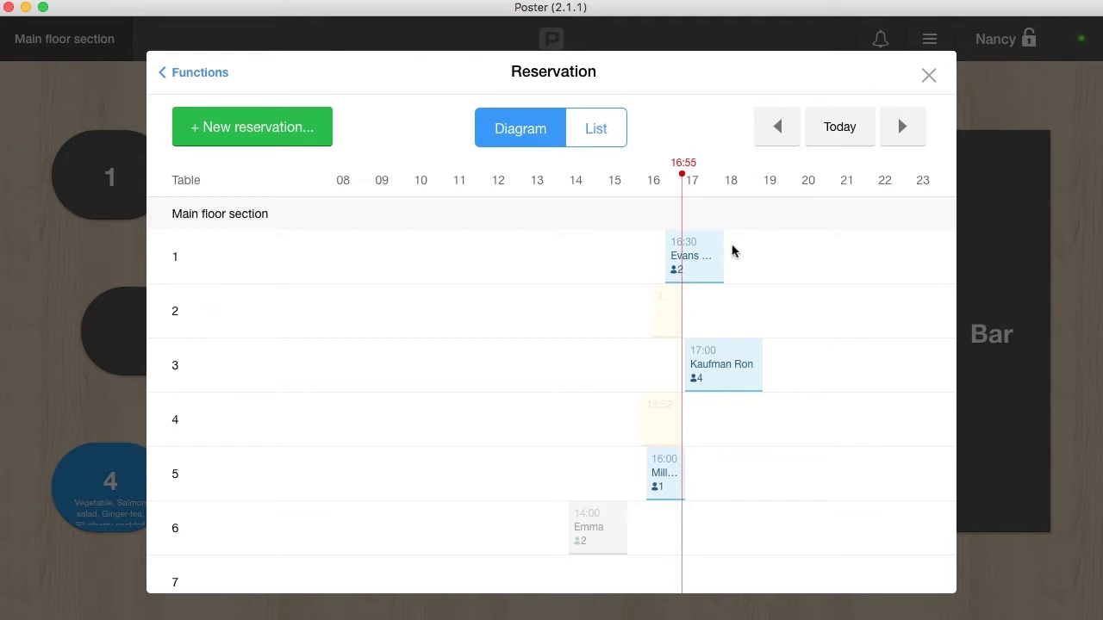
Step: Mark table 1's 16:30 guests as arrived, then cancel table 3's 17:00 booking
{"action": "left_click", "coordinate": [707, 269]}
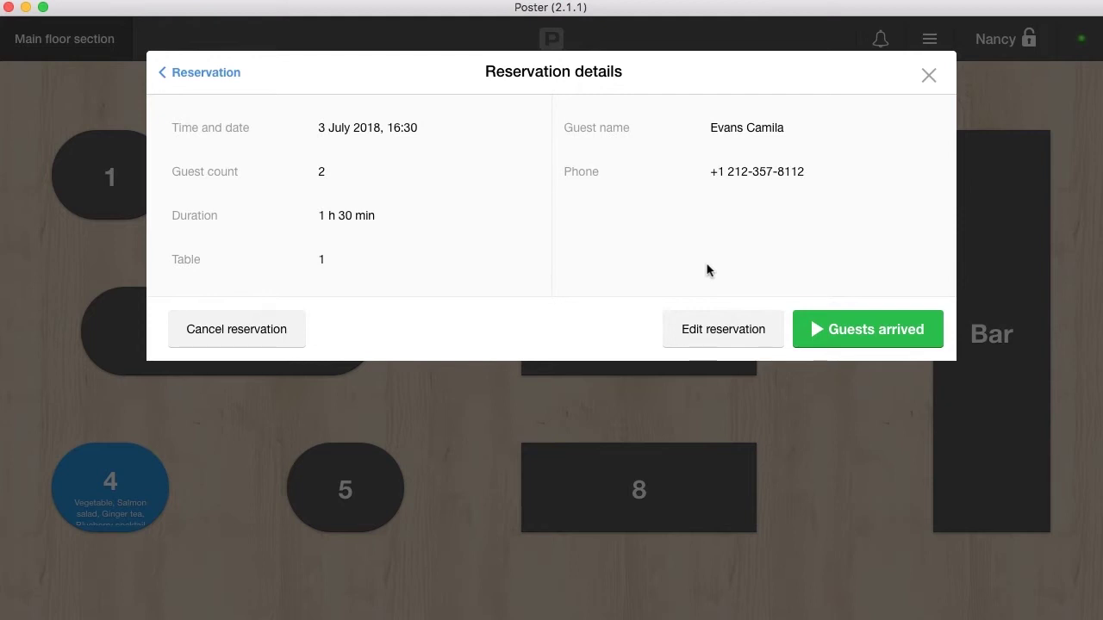
{"action": "left_click", "coordinate": [866, 335]}
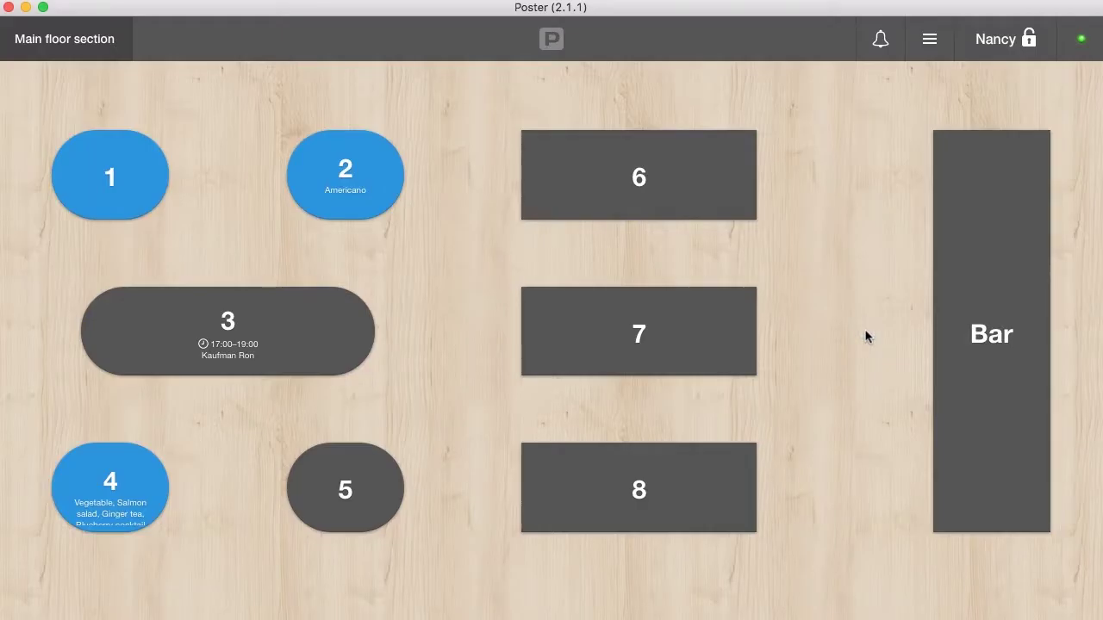
{"action": "left_click", "coordinate": [929, 41]}
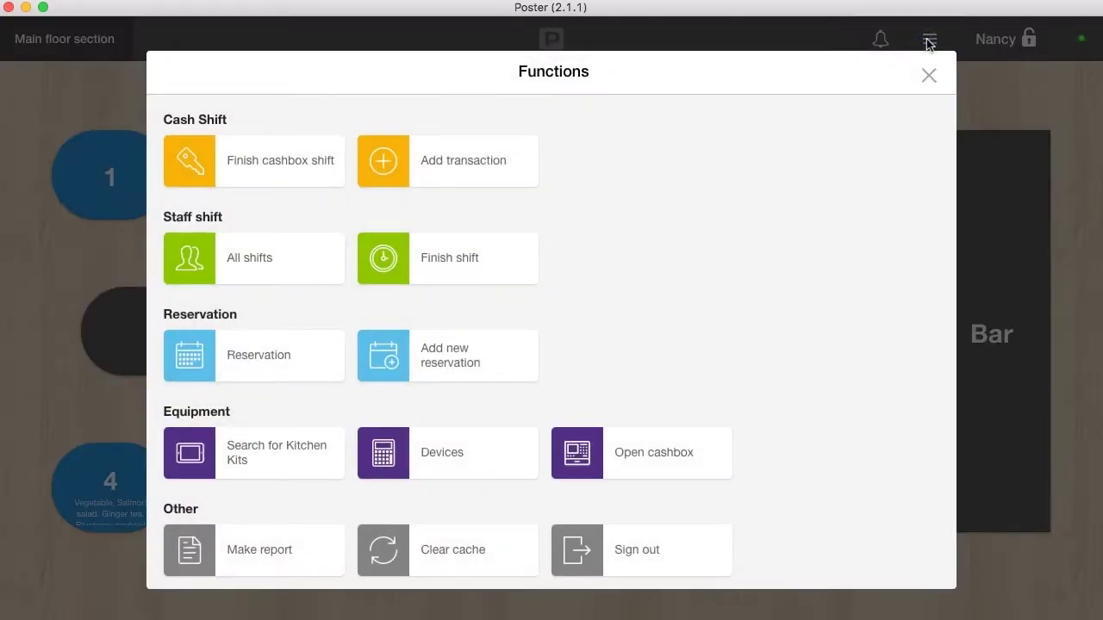
{"action": "left_click", "coordinate": [278, 353]}
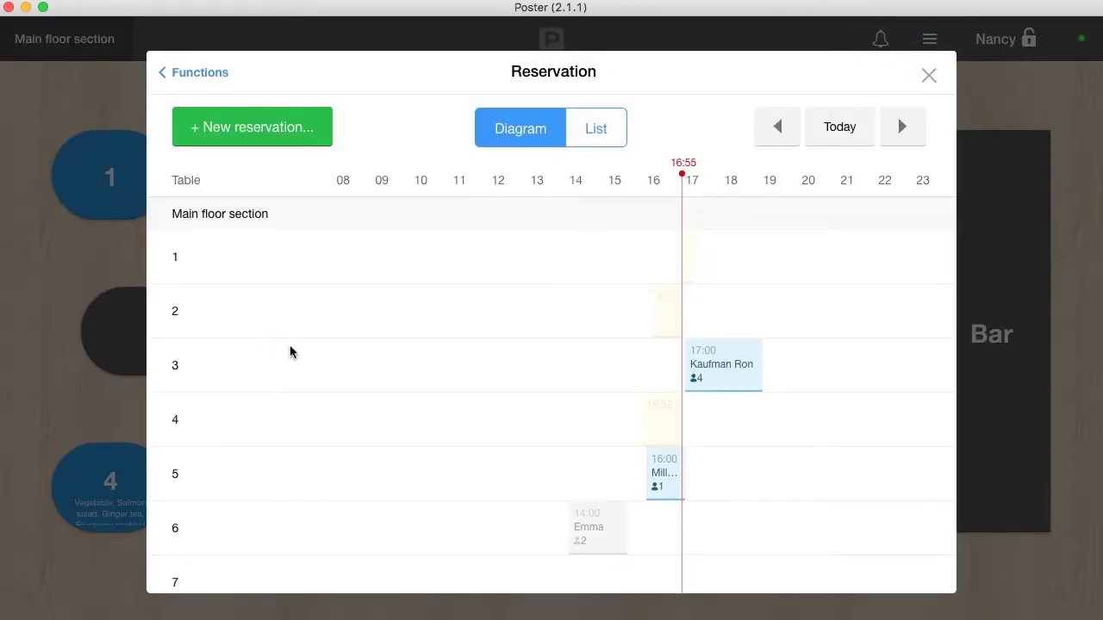
{"action": "left_click", "coordinate": [714, 367]}
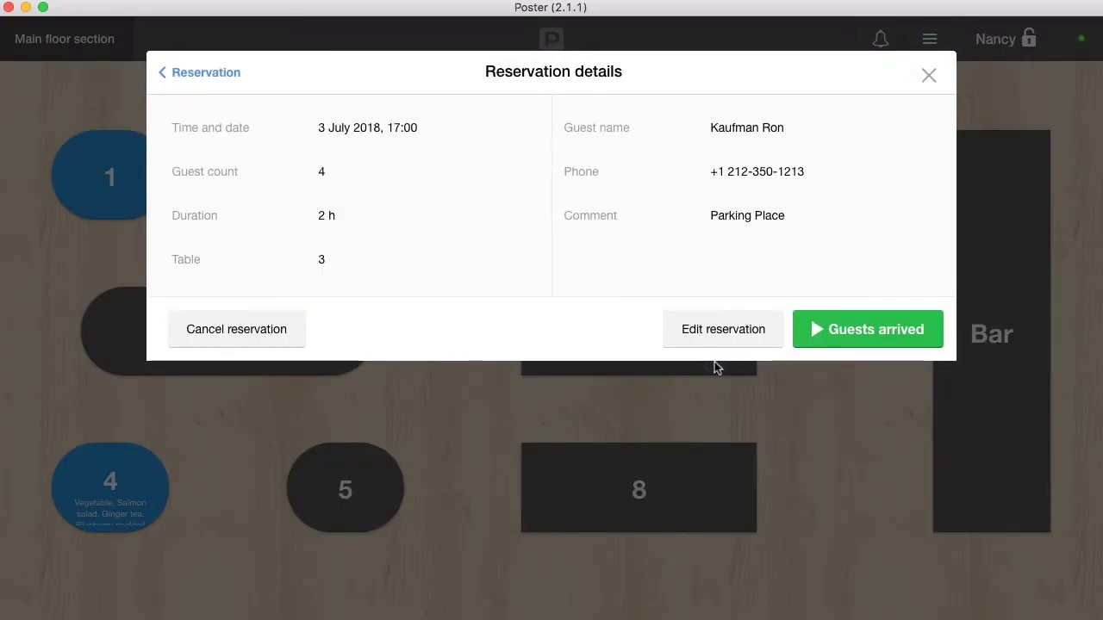
{"action": "left_click", "coordinate": [270, 338]}
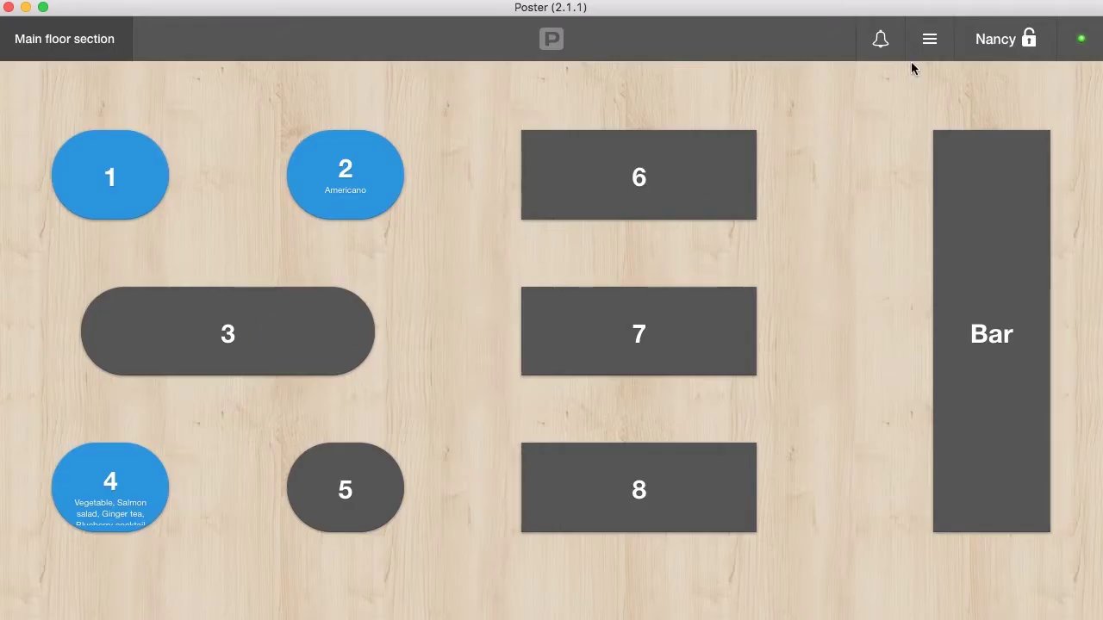
Step: Switch the Reservation calendar from timeline to List view
{"action": "left_click", "coordinate": [929, 39]}
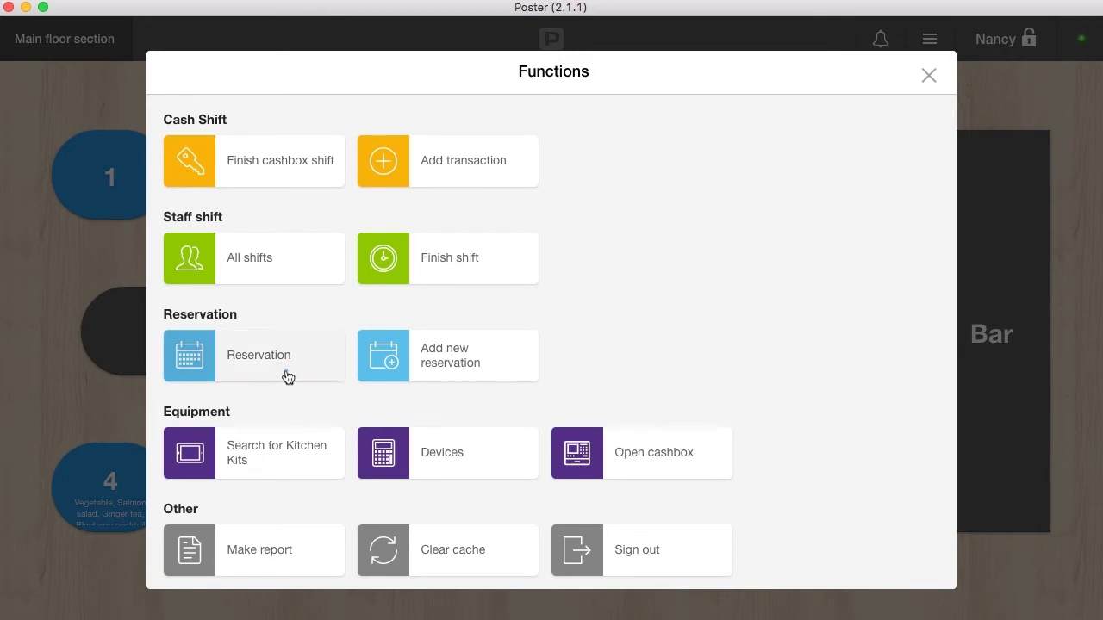
{"action": "left_click", "coordinate": [288, 378]}
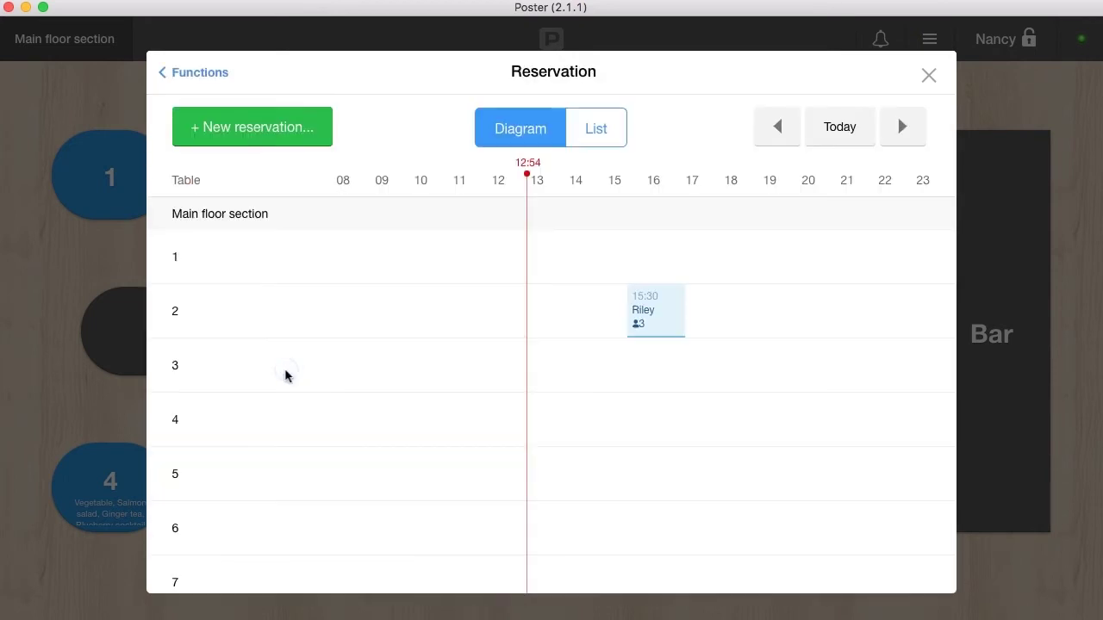
{"action": "left_click", "coordinate": [596, 129]}
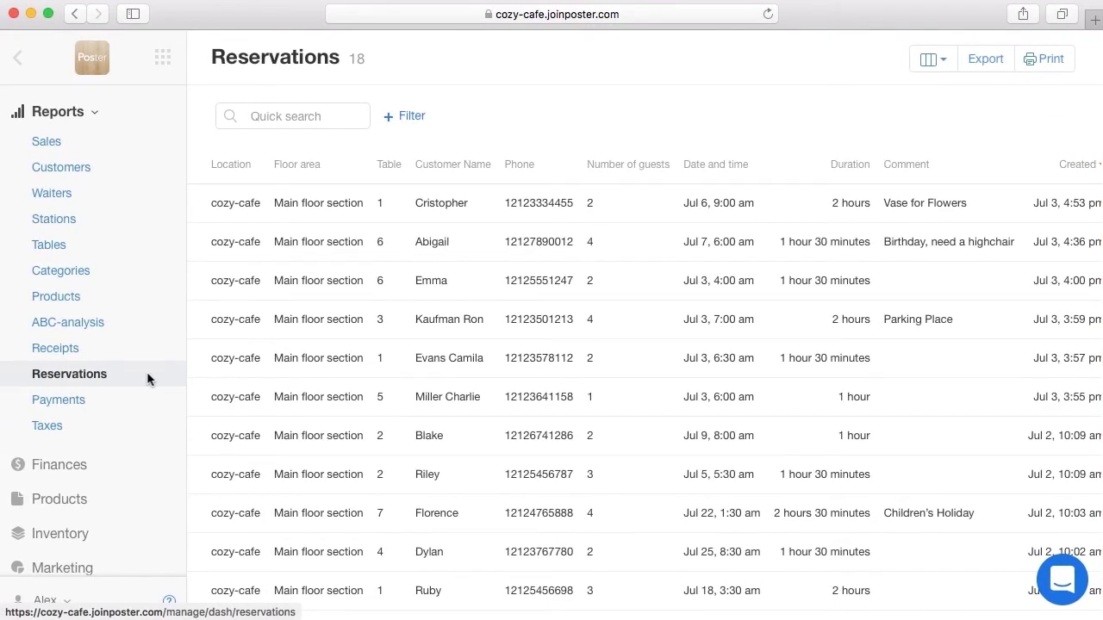
Step: Add a Table filter set to table 2 on the Reservations report
{"action": "left_click", "coordinate": [412, 118]}
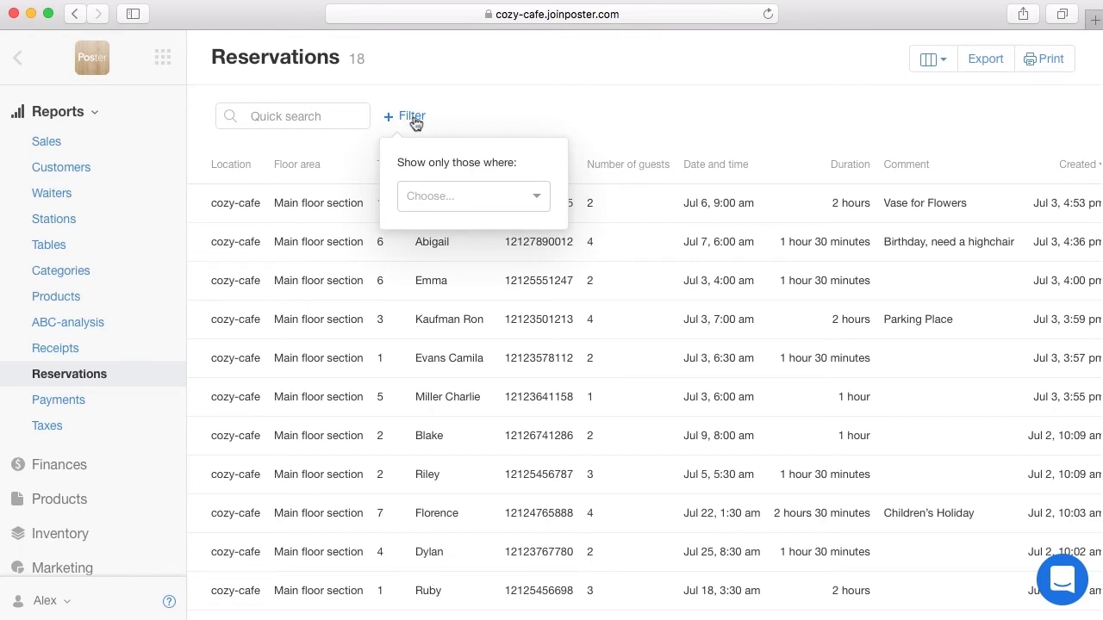
{"action": "left_click", "coordinate": [420, 198]}
{"action": "left_click", "coordinate": [440, 285]}
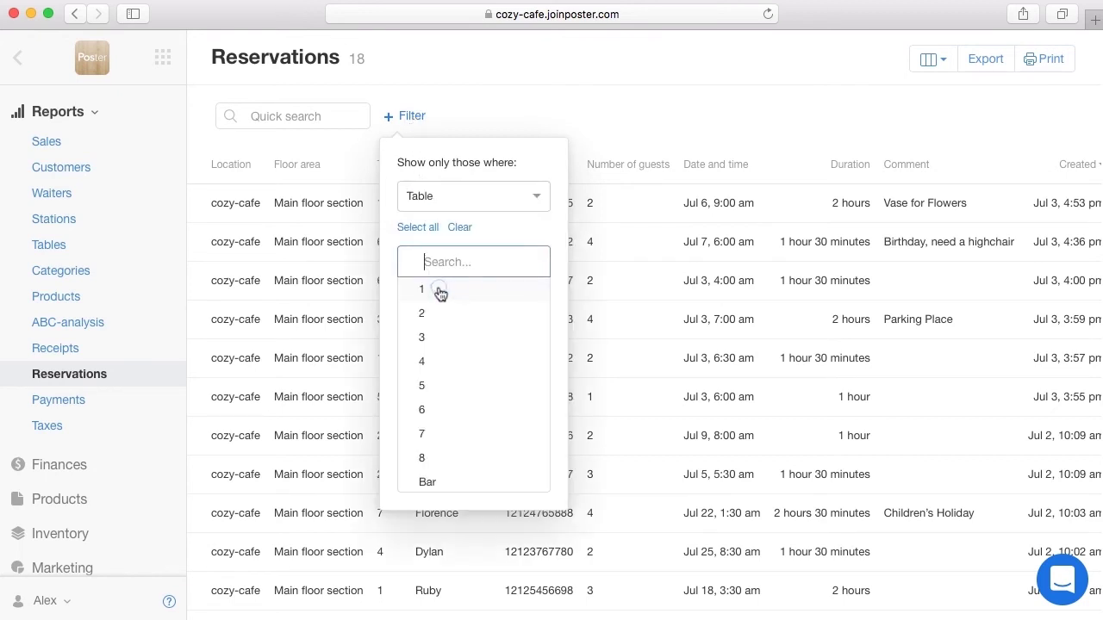
{"action": "left_click", "coordinate": [438, 316]}
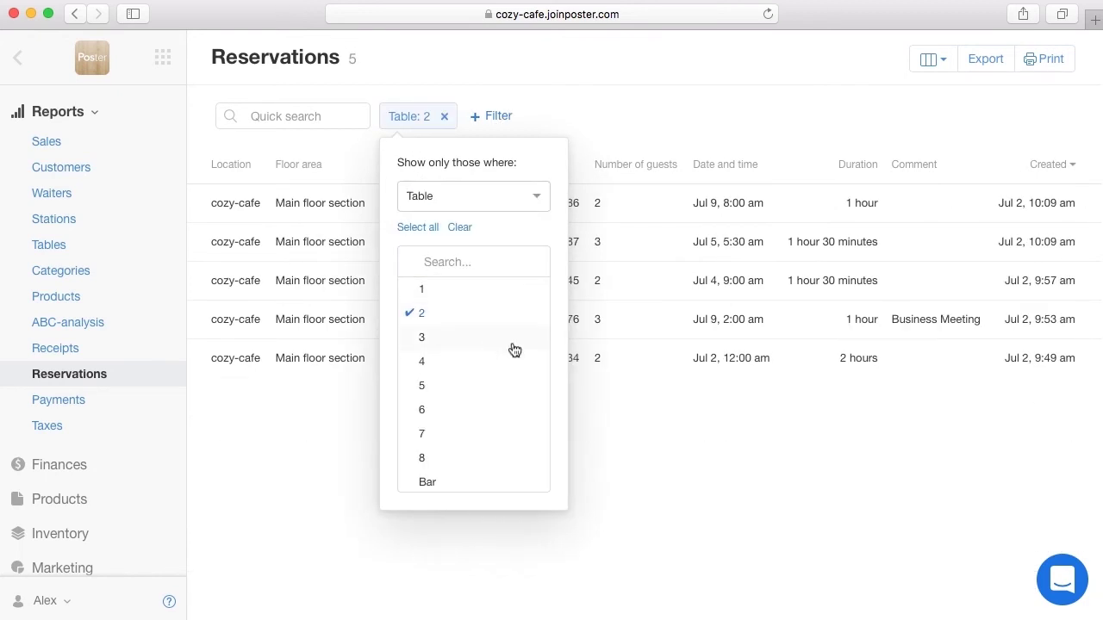
{"action": "left_click", "coordinate": [630, 432]}
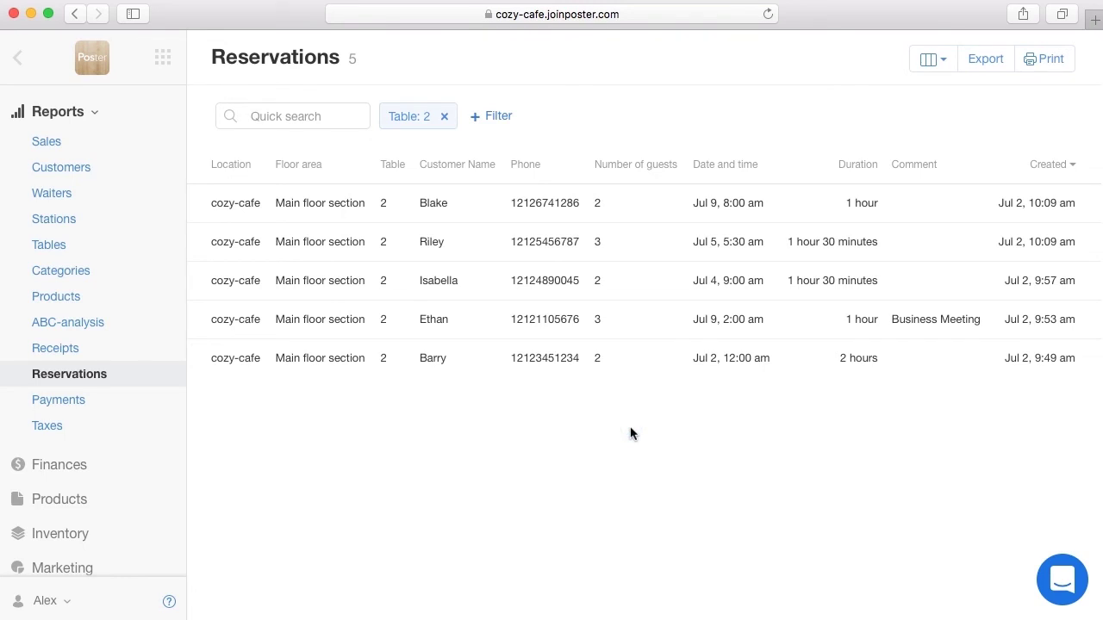